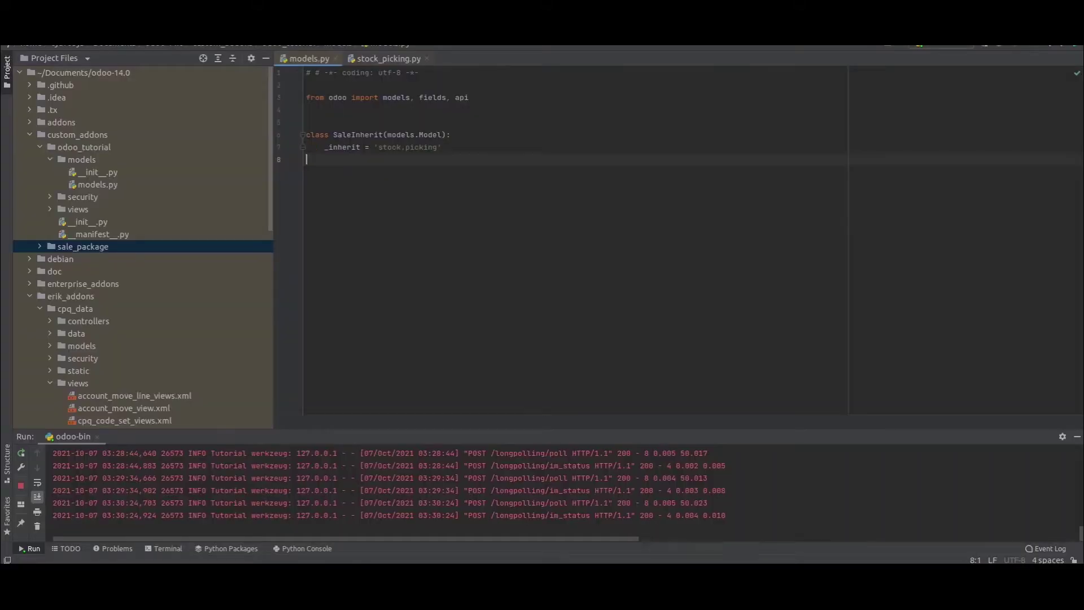
Step: Review the core company_id Many2one definition near line 333 of stock_picking.py
{"action": "left_click", "coordinate": [389, 58]}
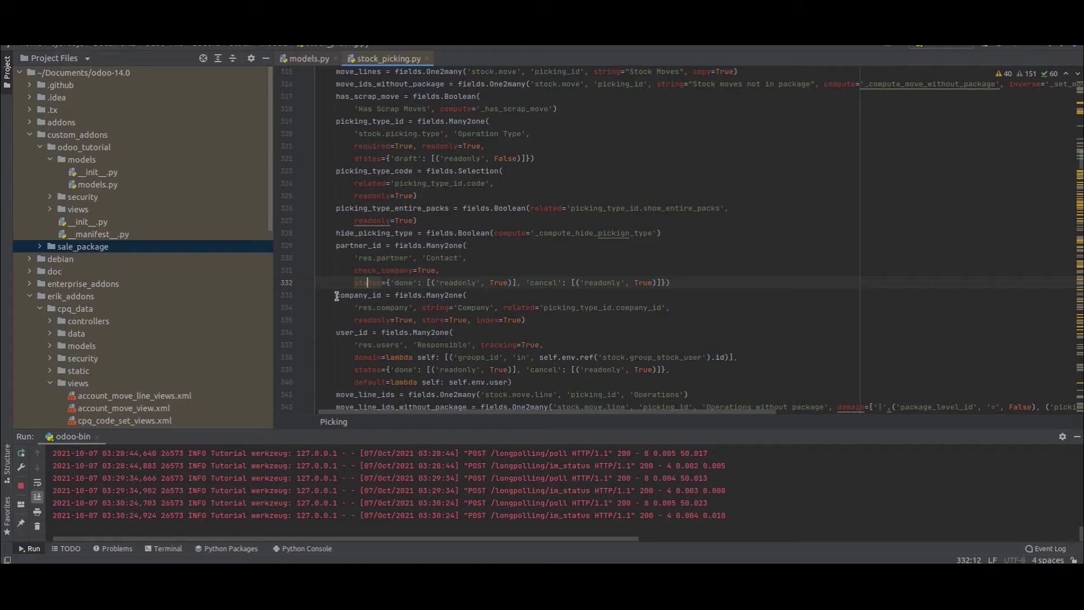
{"action": "left_click_drag", "start_coordinate": [336, 295], "coordinate": [538, 318]}
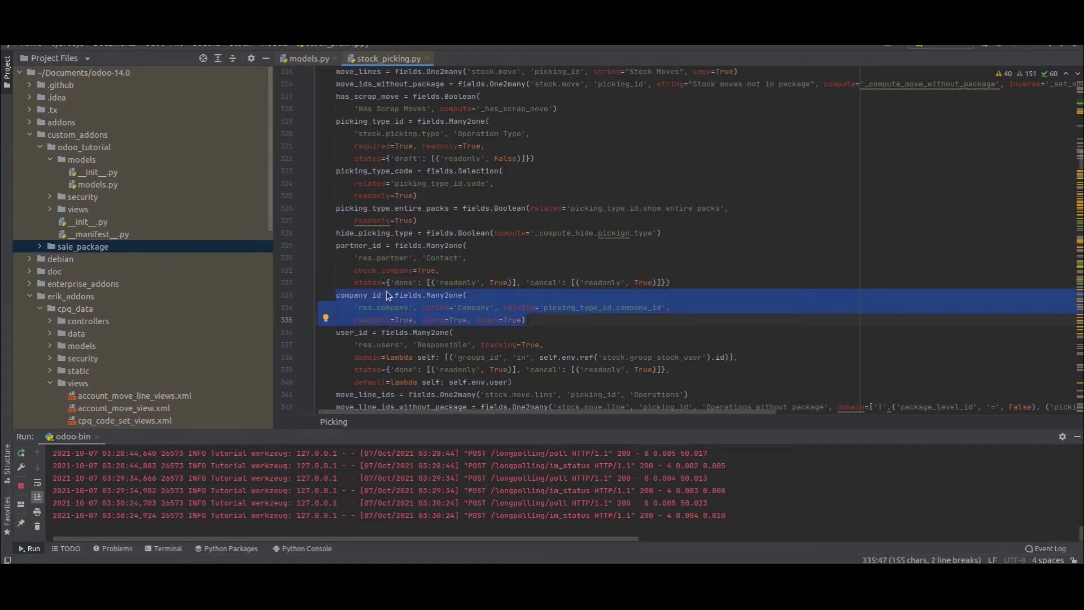
{"action": "left_click", "coordinate": [444, 309]}
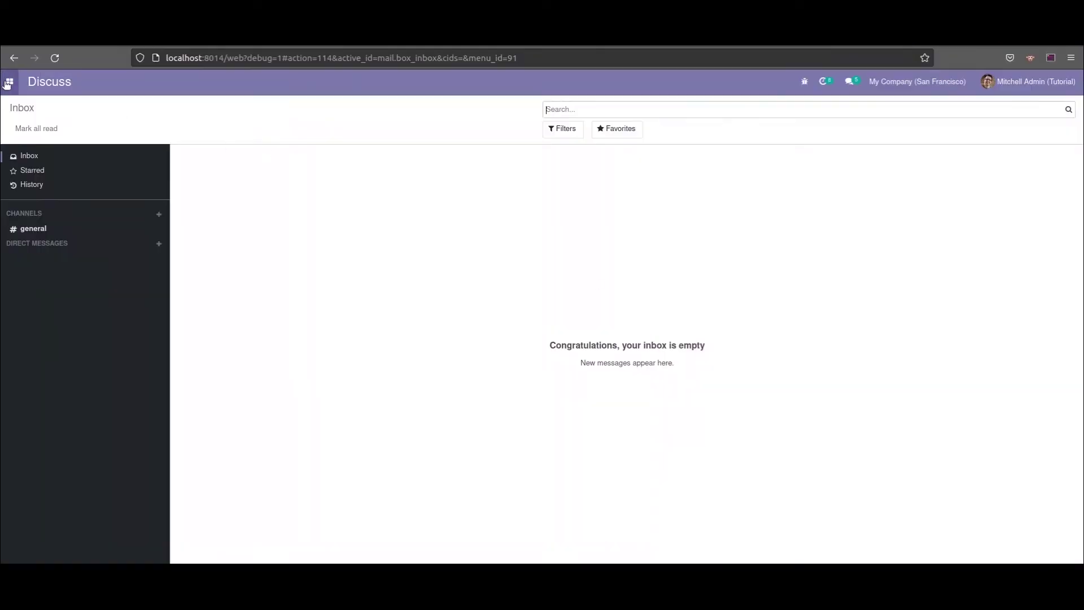
Step: Create a new Inventory transfer and view its Additional Info, showing Company as My Company
{"action": "left_click", "coordinate": [9, 81]}
{"action": "left_click", "coordinate": [40, 155]}
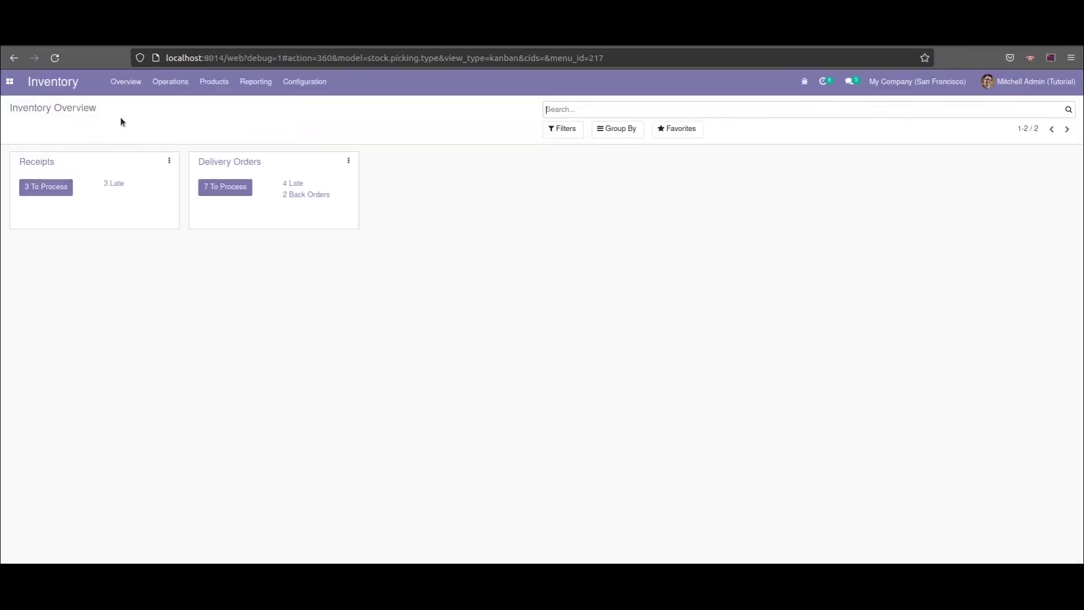
{"action": "left_click", "coordinate": [183, 83]}
{"action": "left_click", "coordinate": [193, 105]}
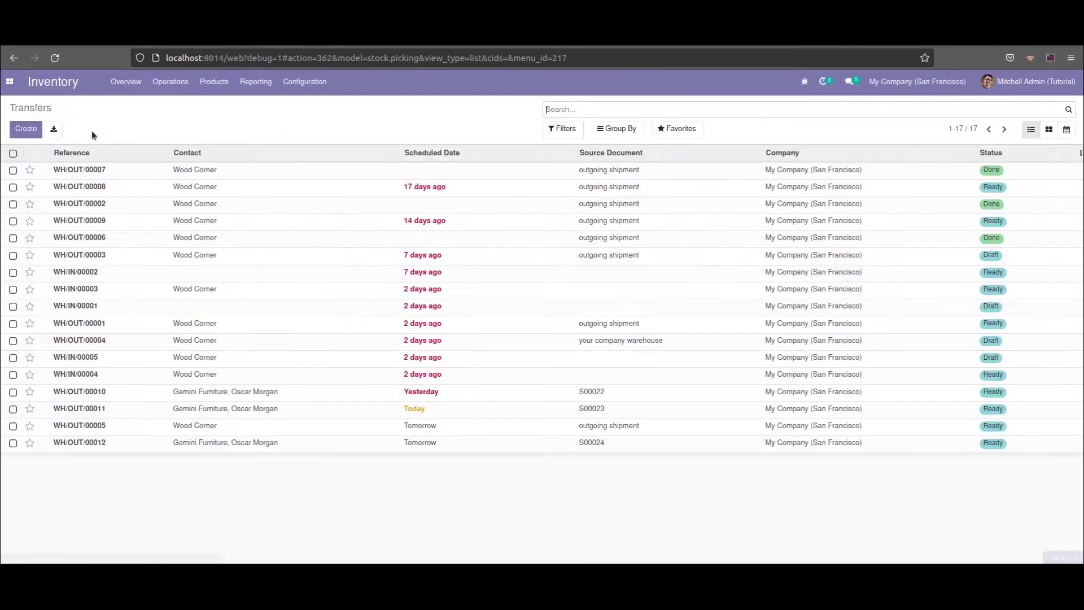
{"action": "left_click", "coordinate": [25, 130]}
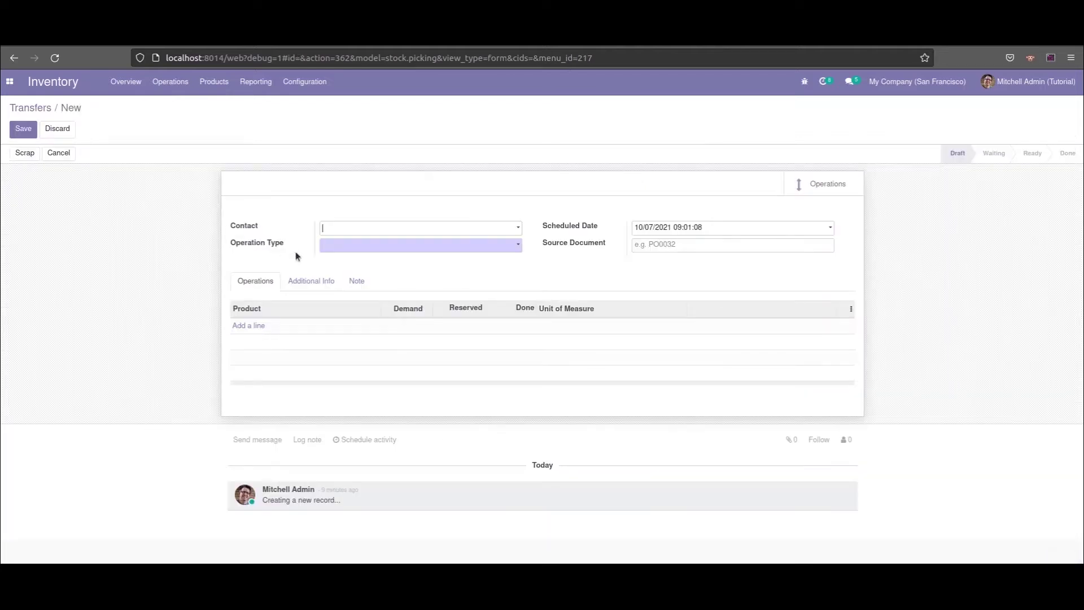
{"action": "left_click", "coordinate": [322, 283]}
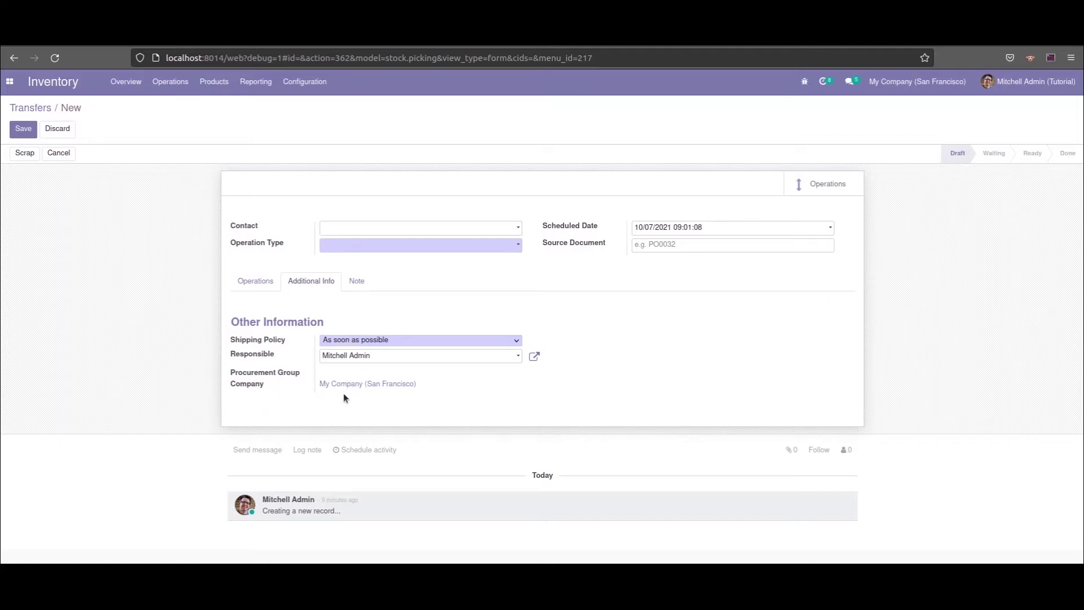
{"action": "key", "text": "alt+Tab"}
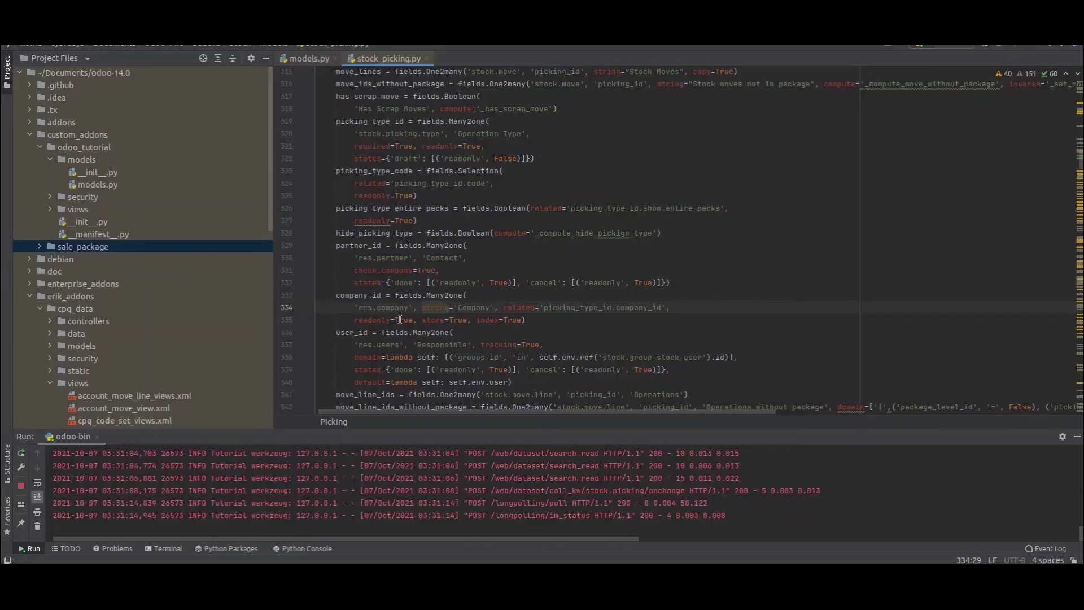
Step: Take the company_id definition into models.py on a new line under the inherit declaration
{"action": "left_click_drag", "start_coordinate": [525, 319], "coordinate": [336, 294]}
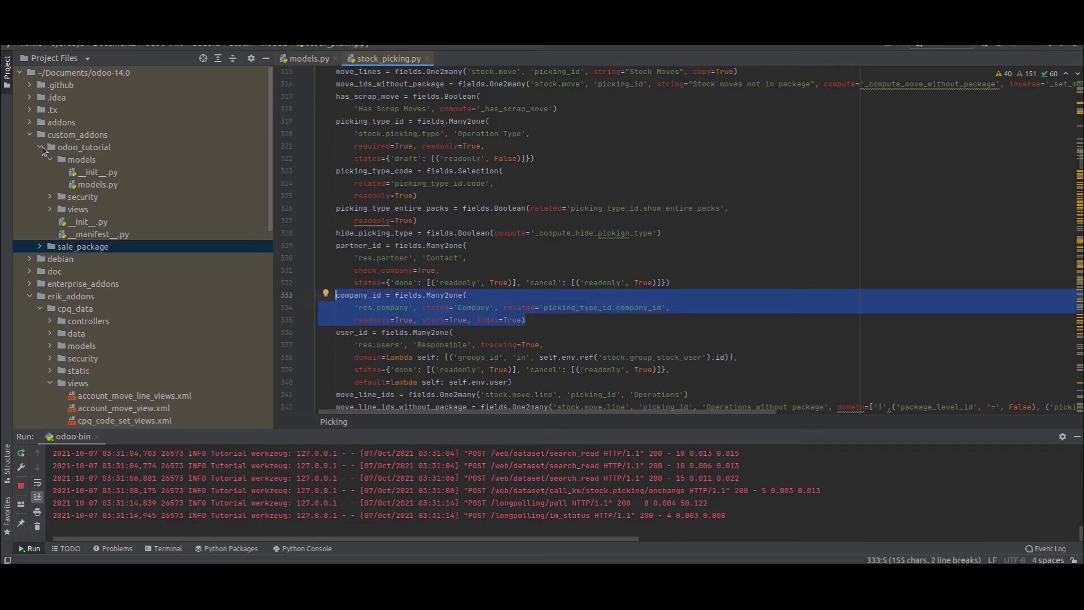
{"action": "double_click", "coordinate": [94, 184]}
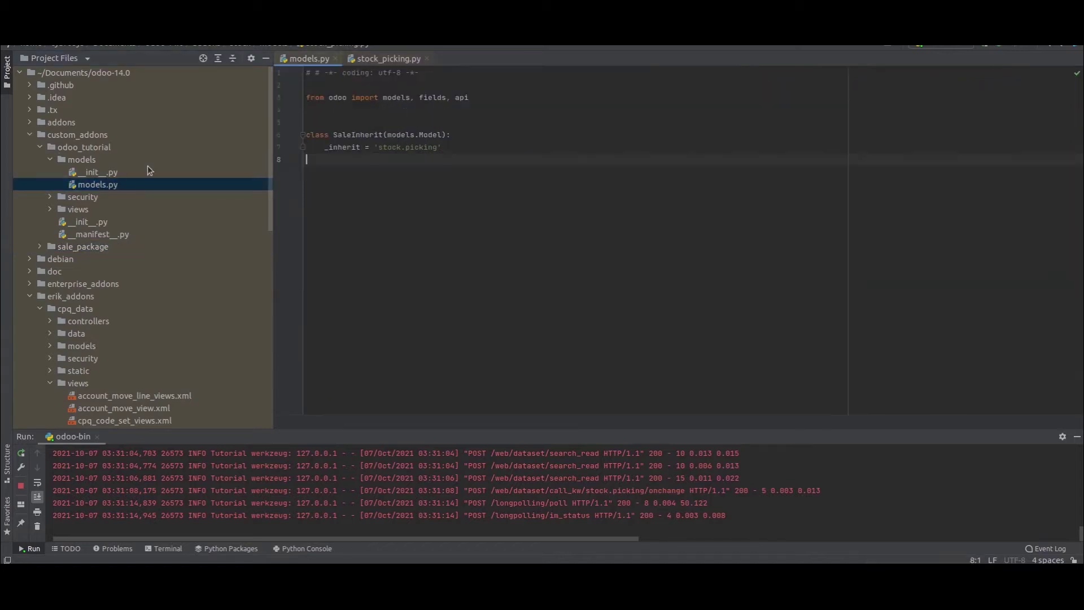
{"action": "left_click", "coordinate": [376, 166]}
{"action": "key", "text": "Return"}
Step: Paste the company_id definition into models.py and clear its picking_type_id.company_id related path
{"action": "type", "text": "company_id = fields.Many2one(         'res.company', string='Company', related='picking_type_id.company_id',         readonly=True, store=True, index=True)"}
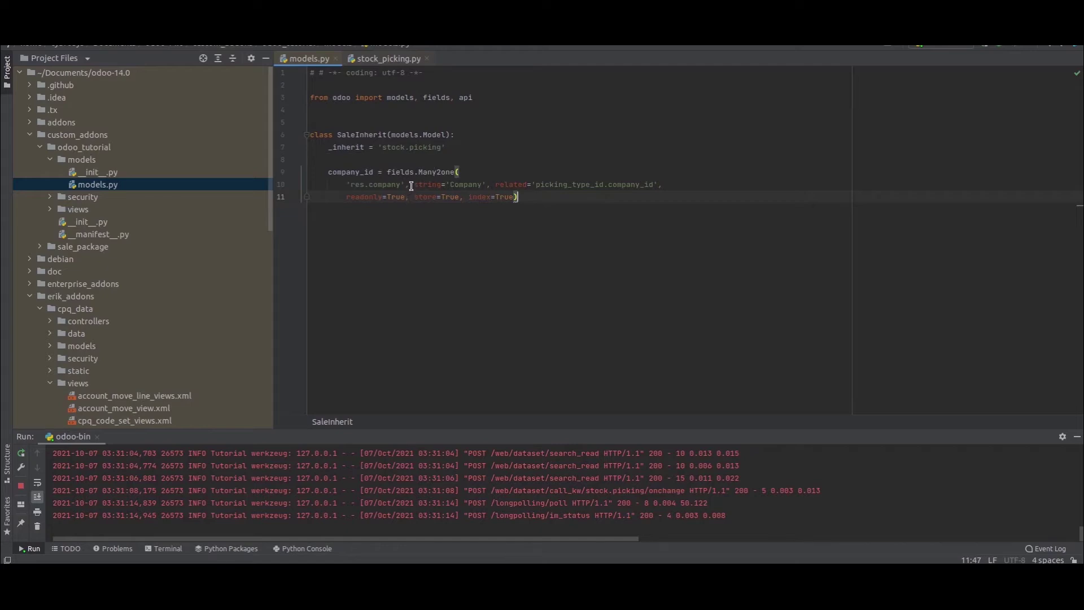
{"action": "left_click", "coordinate": [534, 185]}
{"action": "left_click_drag", "start_coordinate": [535, 185], "coordinate": [655, 184]}
{"action": "key", "text": "Delete"}
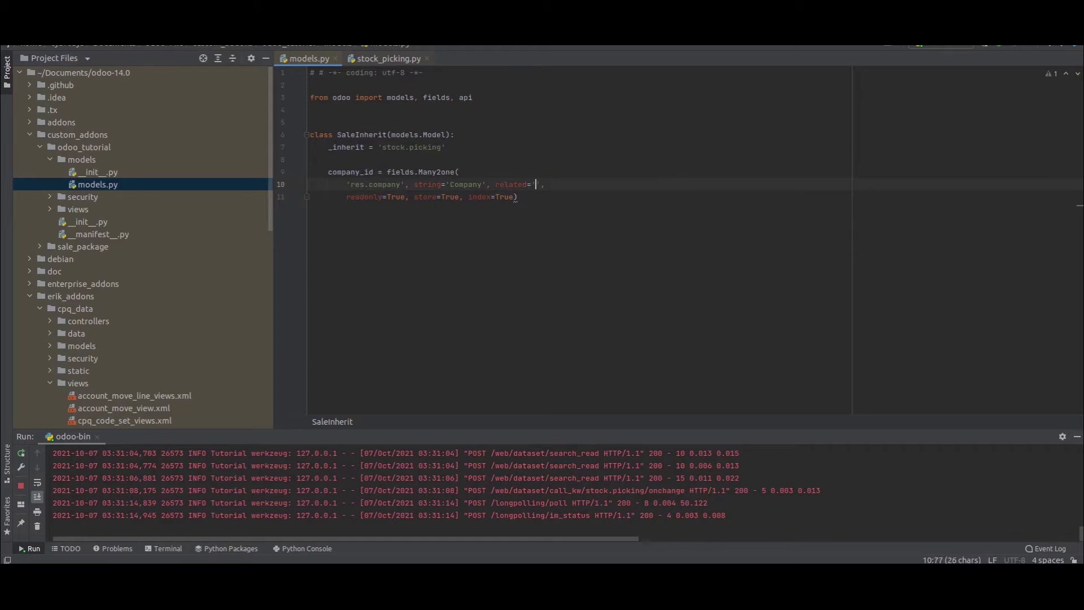
{"action": "left_click", "coordinate": [396, 196]}
{"action": "double_click", "coordinate": [395, 198]}
{"action": "type", "text": "False"}
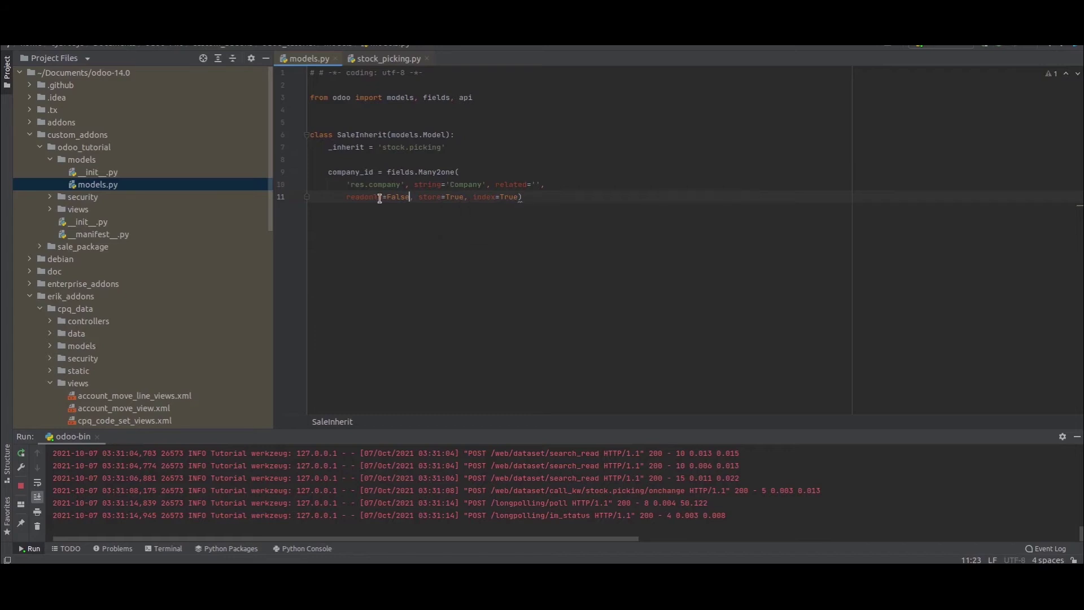
Step: Remove the related attribute and 'res.company' argument, then rerun the Odoo server
{"action": "left_click", "coordinate": [535, 184]}
{"action": "type", "text": "alse,"}
{"action": "key", "text": "BackSpace"}
{"action": "key", "text": "BackSpace"}
{"action": "key", "text": "BackSpace"}
{"action": "key", "text": "BackSpace"}
{"action": "key", "text": "BackSpace"}
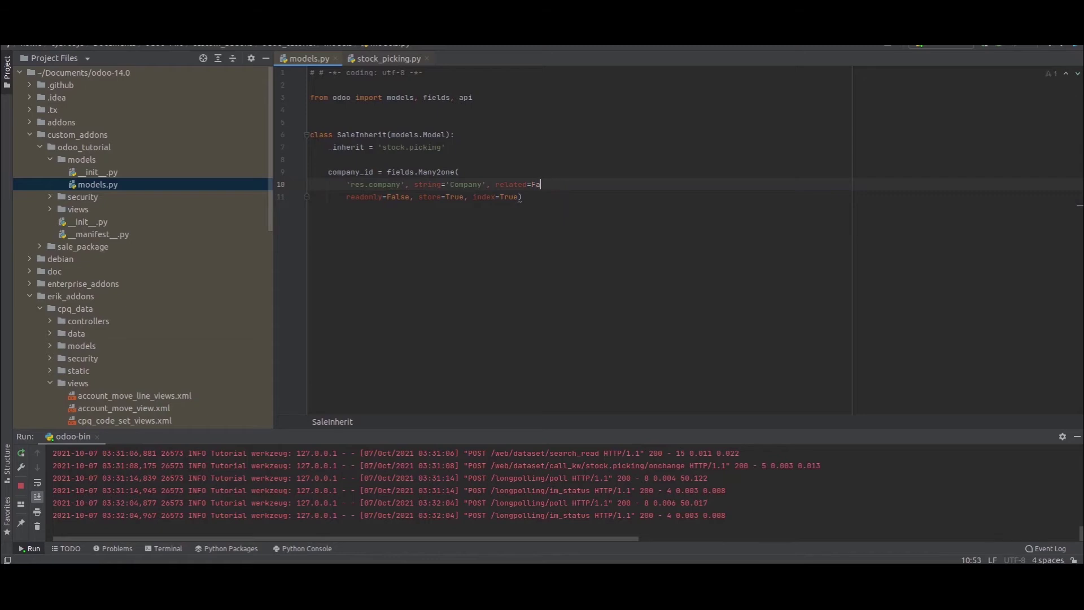
{"action": "key", "text": "BackSpace"}
{"action": "key", "text": "BackSpace"}
{"action": "key", "text": "BackSpace"}
{"action": "key", "text": "BackSpace"}
{"action": "key", "text": "BackSpace"}
{"action": "key", "text": "BackSpace"}
{"action": "key", "text": "BackSpace"}
{"action": "key", "text": "BackSpace"}
{"action": "key", "text": "BackSpace"}
{"action": "left_click_drag", "start_coordinate": [415, 184], "coordinate": [460, 171]}
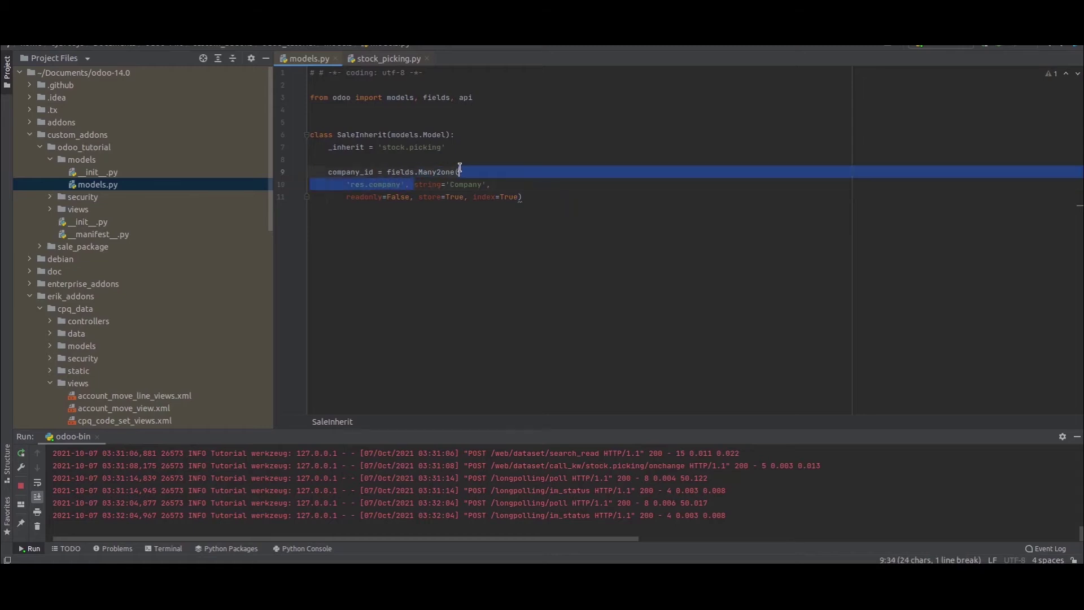
{"action": "key", "text": "BackSpace"}
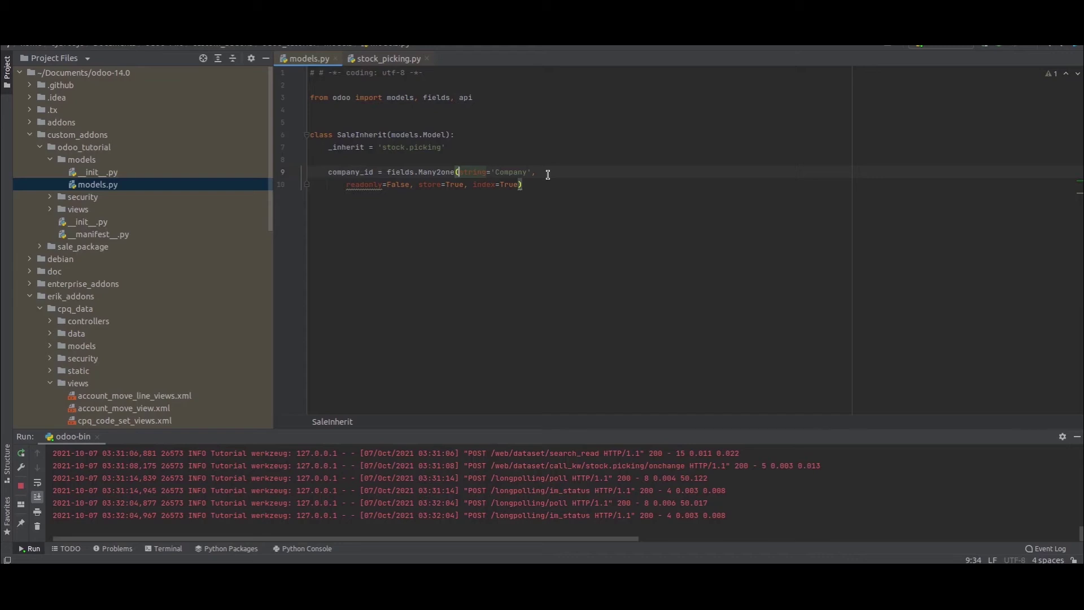
{"action": "left_click", "coordinate": [934, 45]}
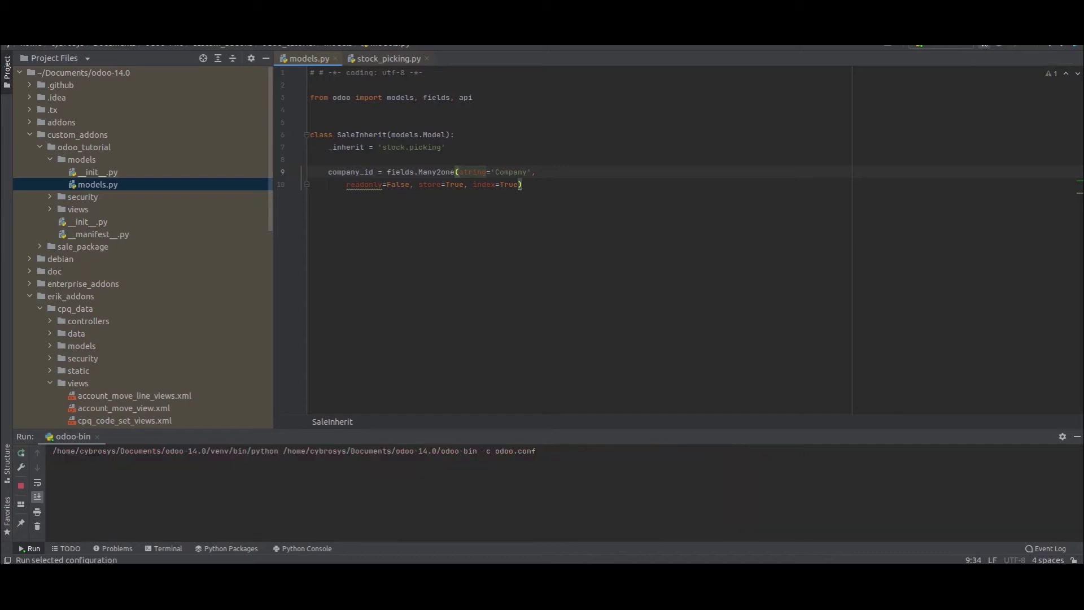
Step: Search modules for odoo_tutor and install the odoo_tutorial module
{"action": "key", "text": "alt+Tab"}
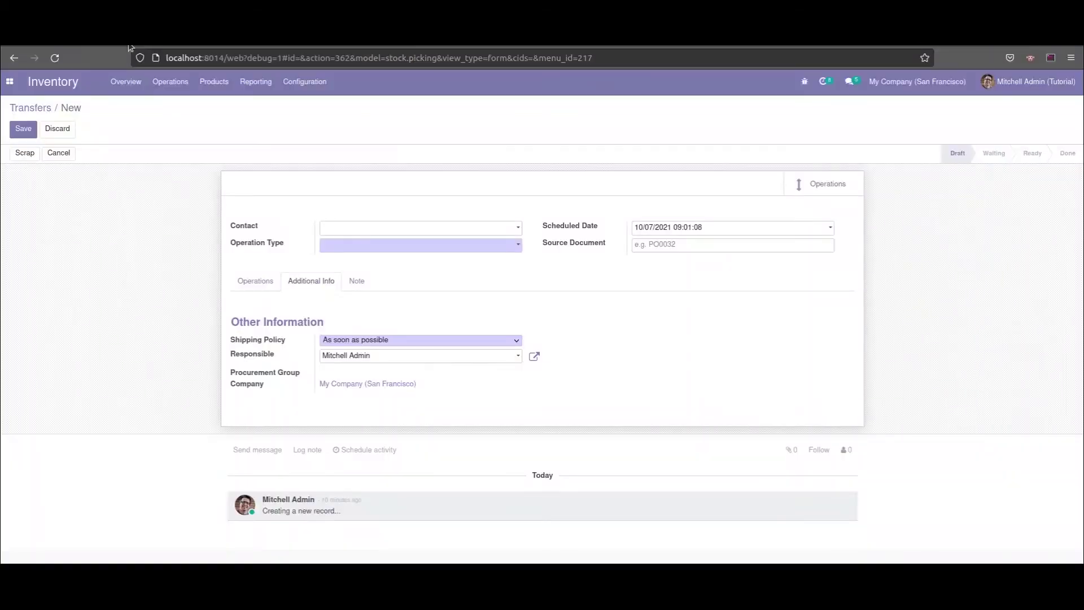
{"action": "left_click", "coordinate": [9, 82]}
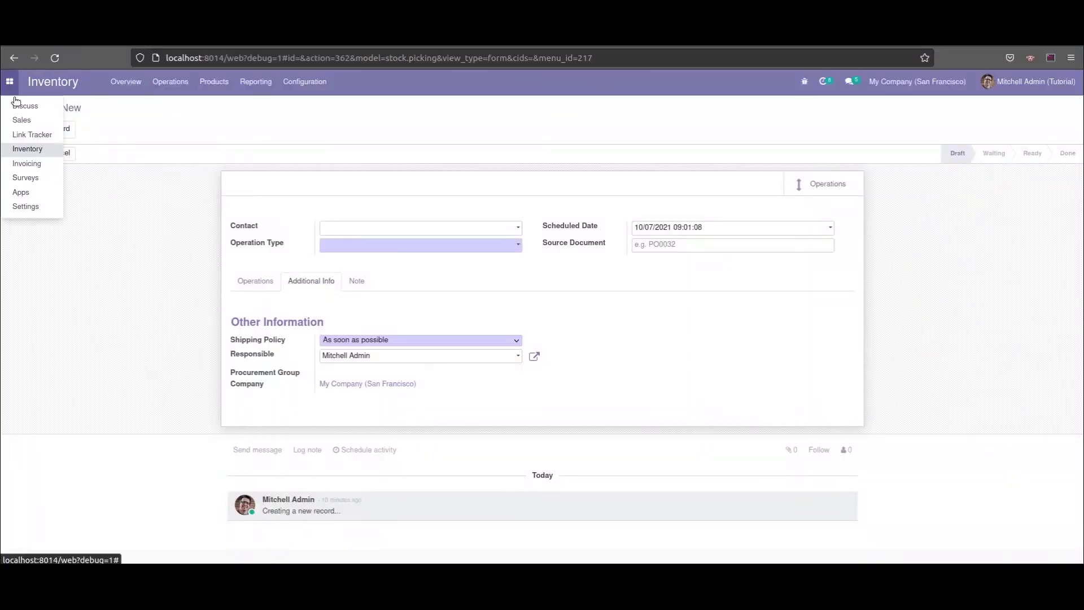
{"action": "left_click", "coordinate": [22, 193]}
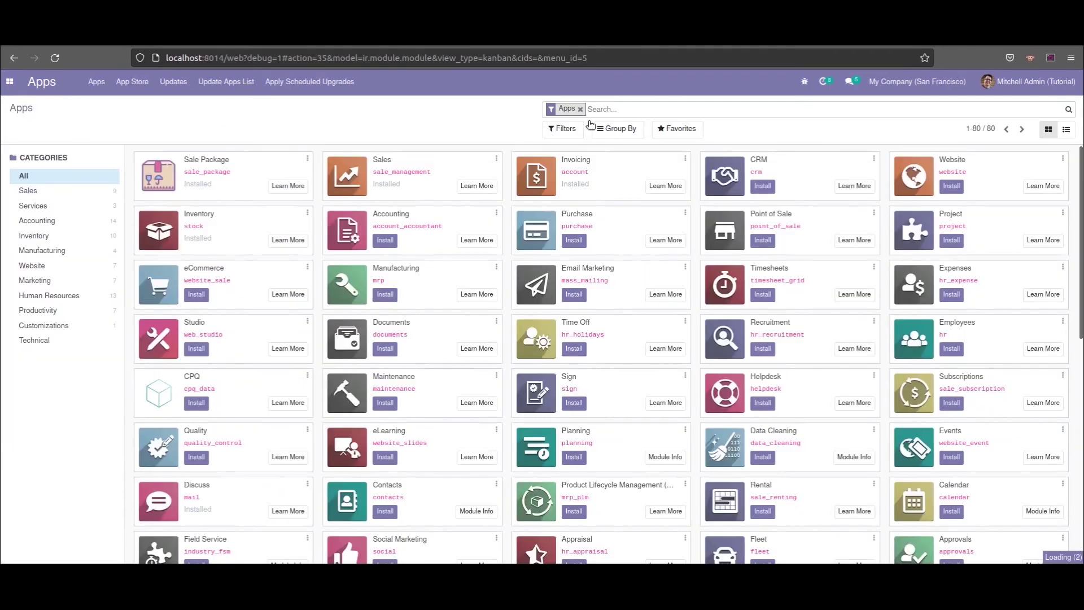
{"action": "key", "text": "BackSpace"}
{"action": "type", "text": "odoo_tut"}
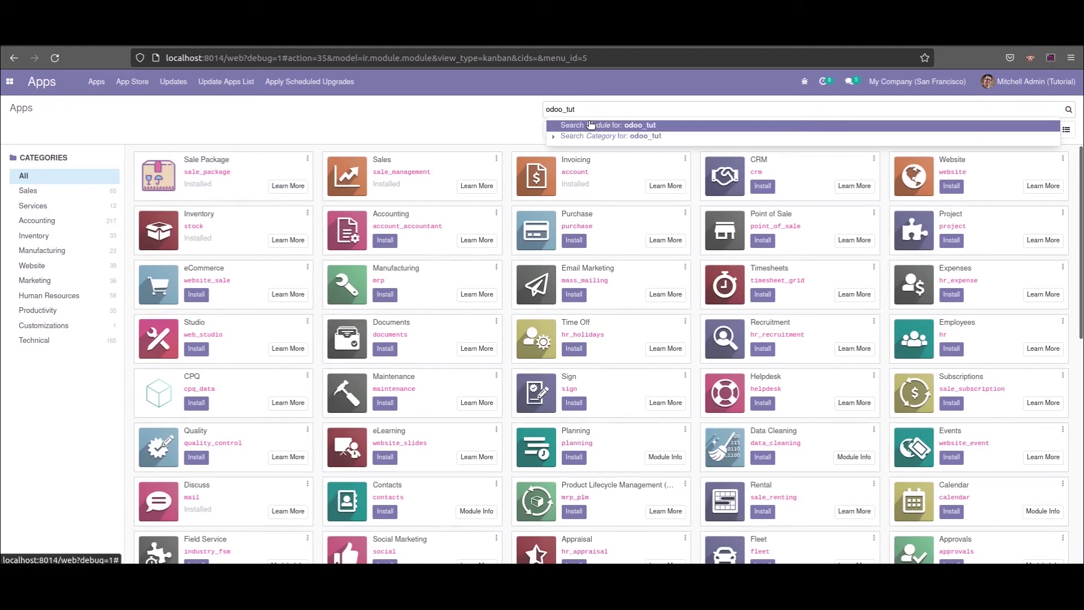
{"action": "type", "text": "or"}
{"action": "left_click", "coordinate": [590, 125]}
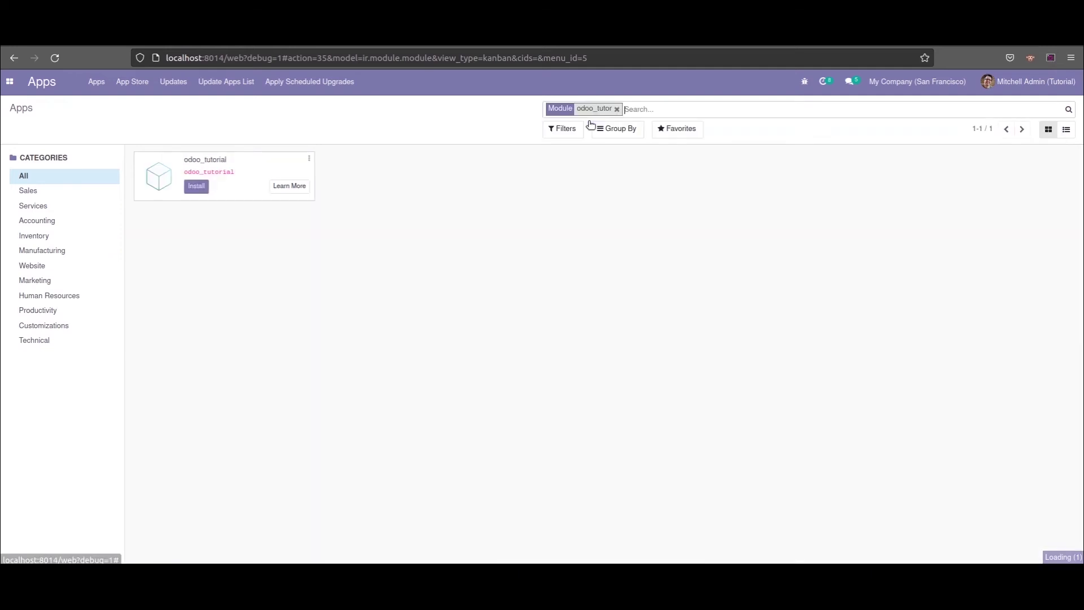
{"action": "left_click", "coordinate": [204, 184]}
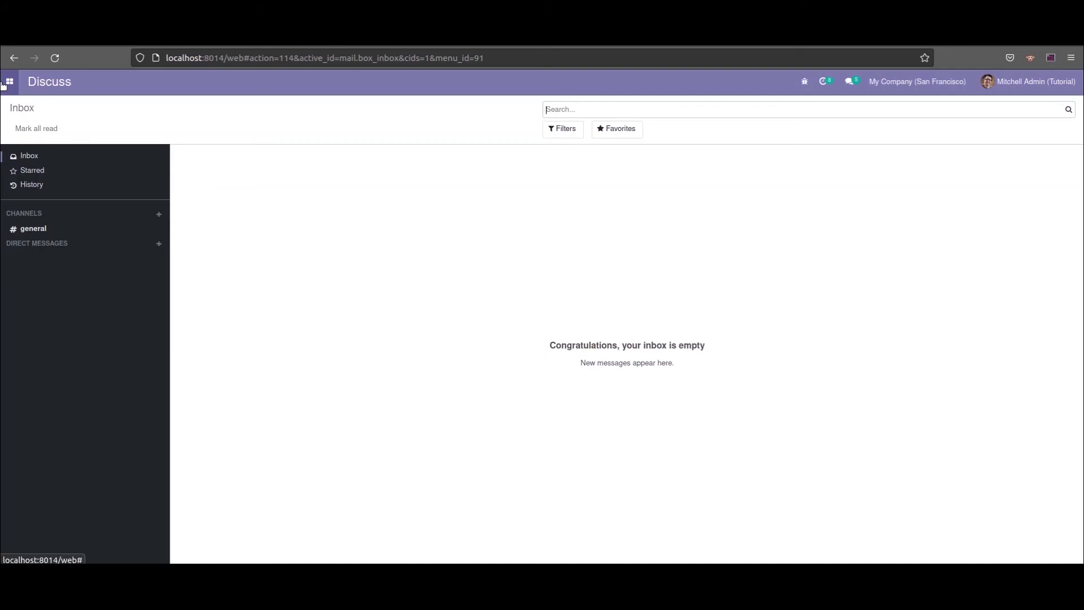
{"action": "left_click", "coordinate": [7, 82]}
Step: Create a new Inventory transfer and confirm Company is editable under Additional Info
{"action": "left_click", "coordinate": [32, 149]}
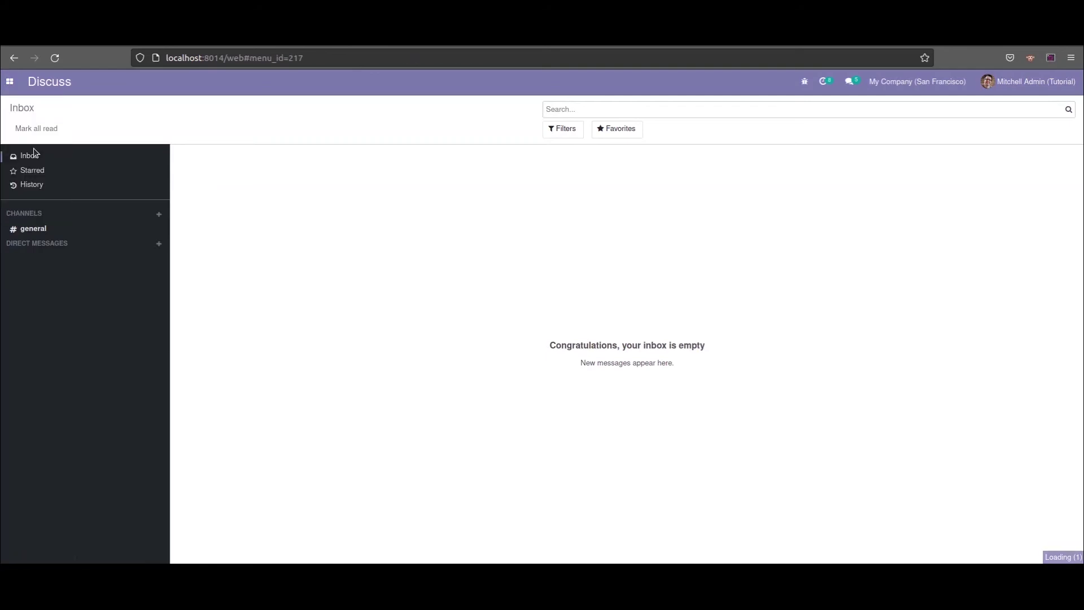
{"action": "left_click", "coordinate": [178, 84]}
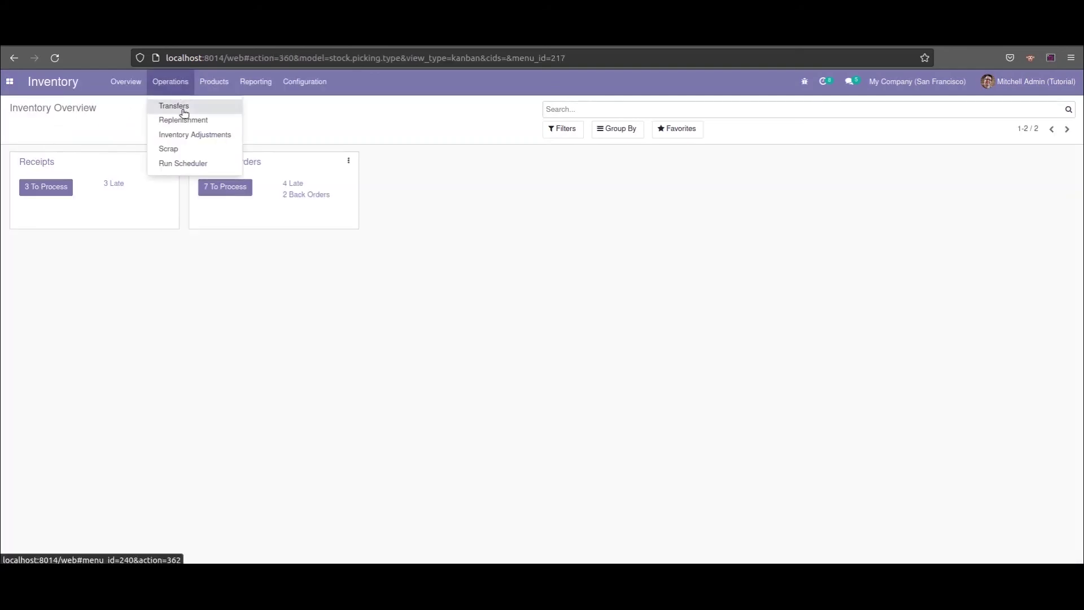
{"action": "left_click", "coordinate": [181, 107]}
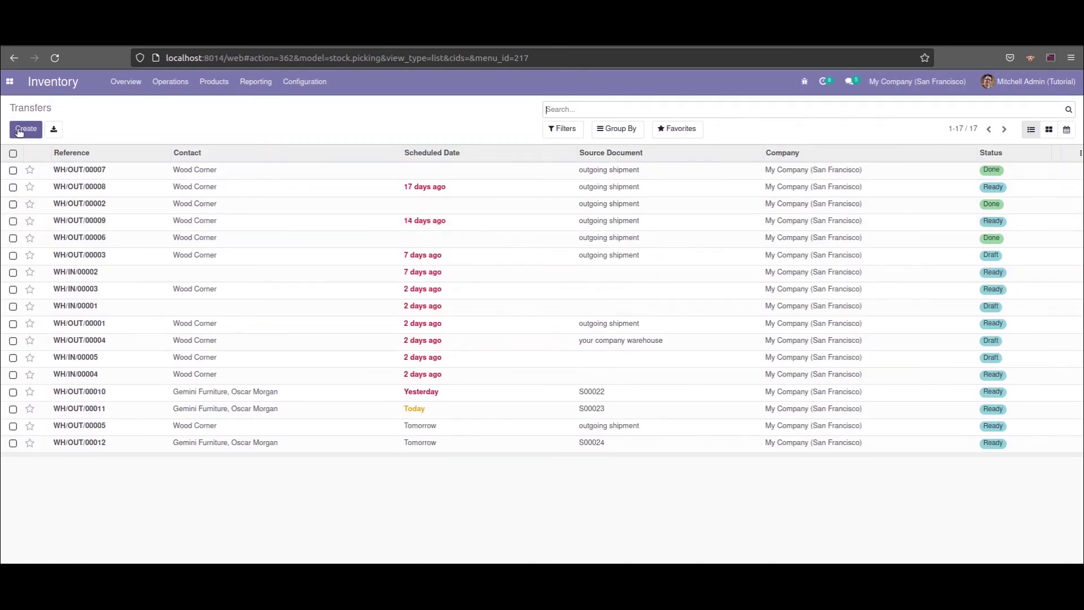
{"action": "left_click", "coordinate": [19, 130]}
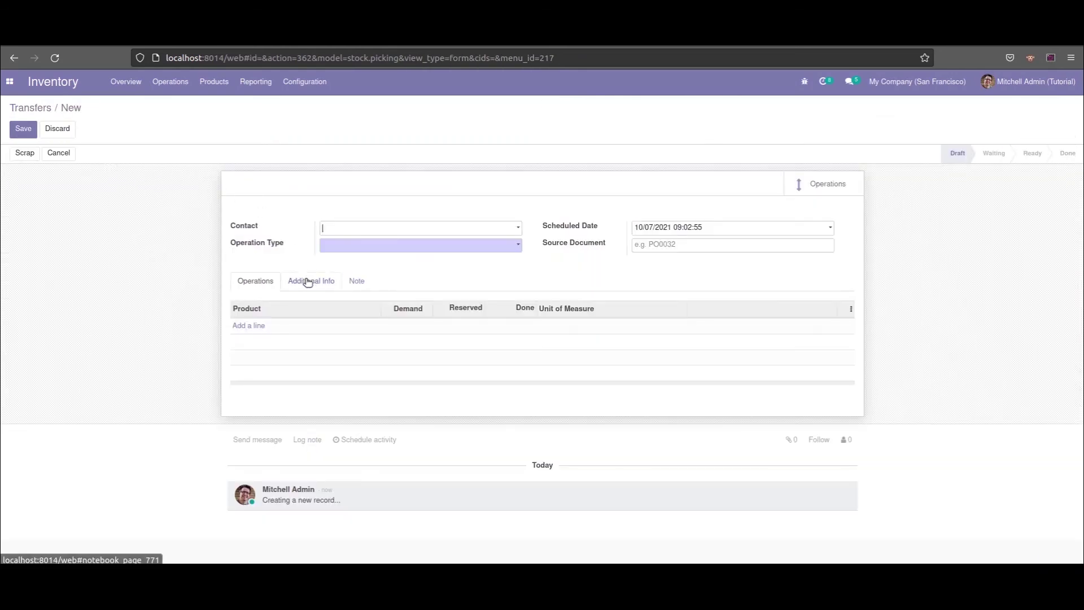
{"action": "left_click", "coordinate": [307, 282]}
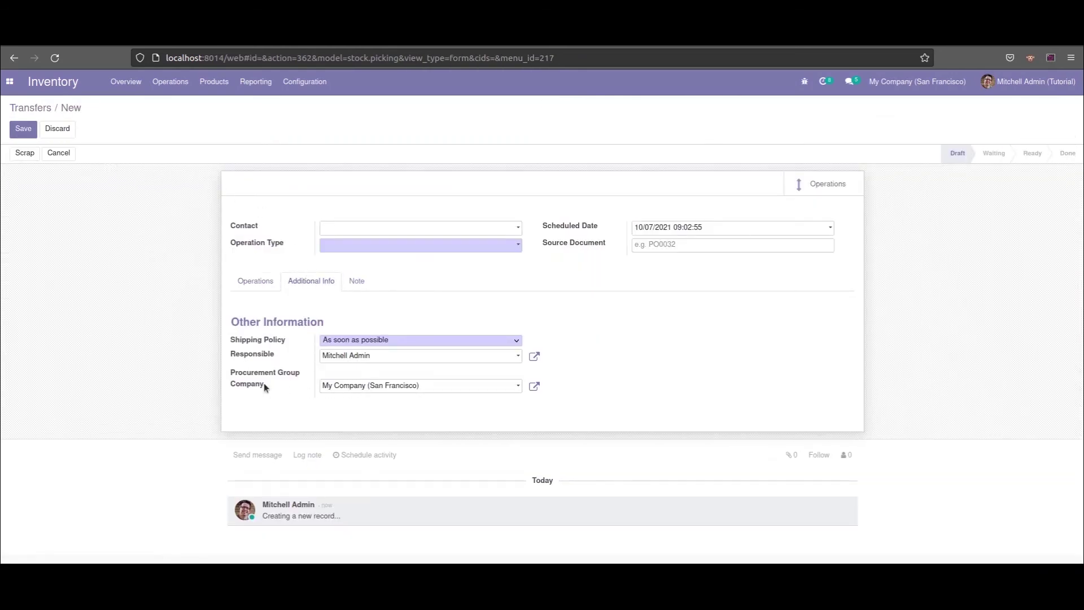